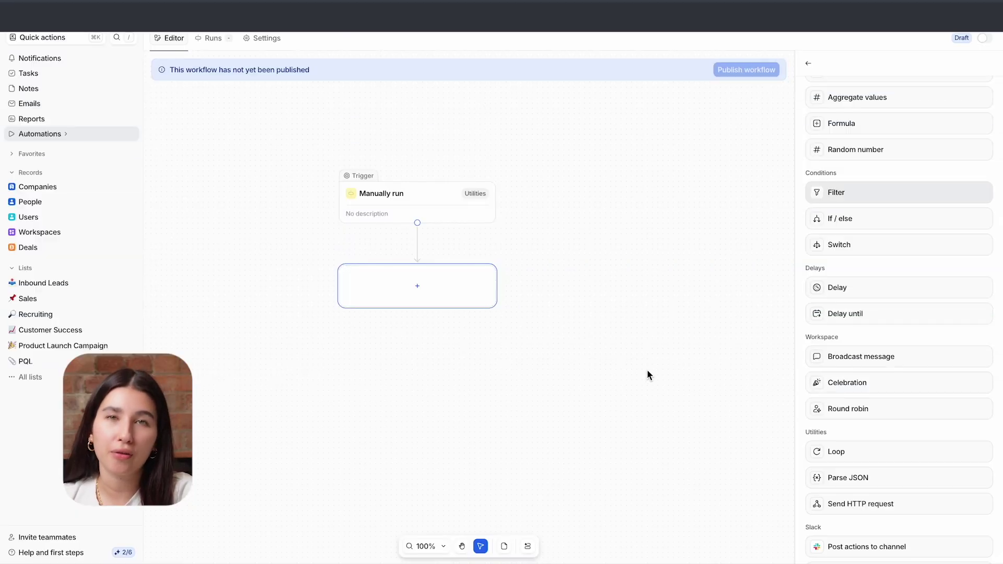
Inspect the settings of the Typeform Form Submitted trigger.
{"action": "mouse_move", "coordinate": [886, 223]}
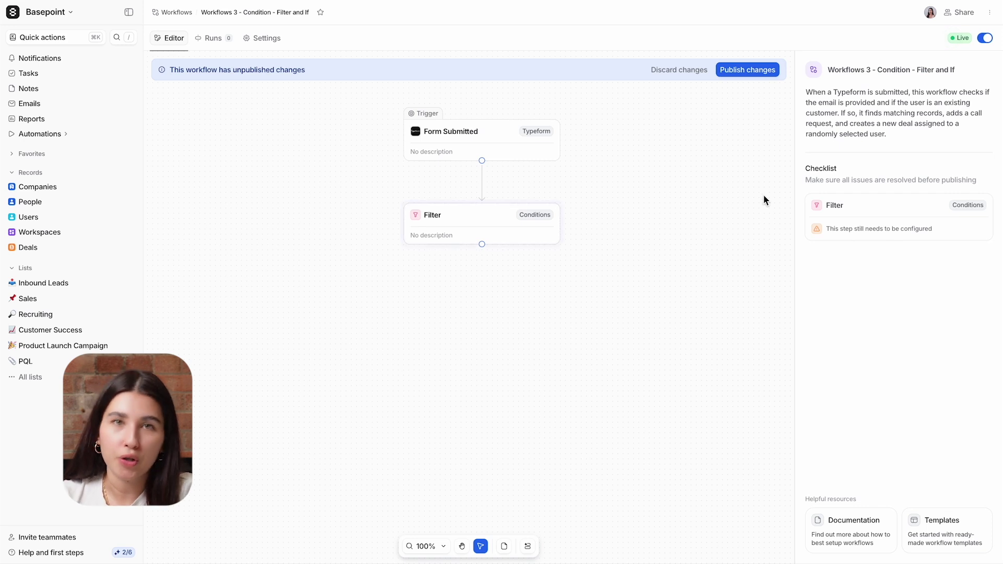
{"action": "left_click", "coordinate": [510, 150]}
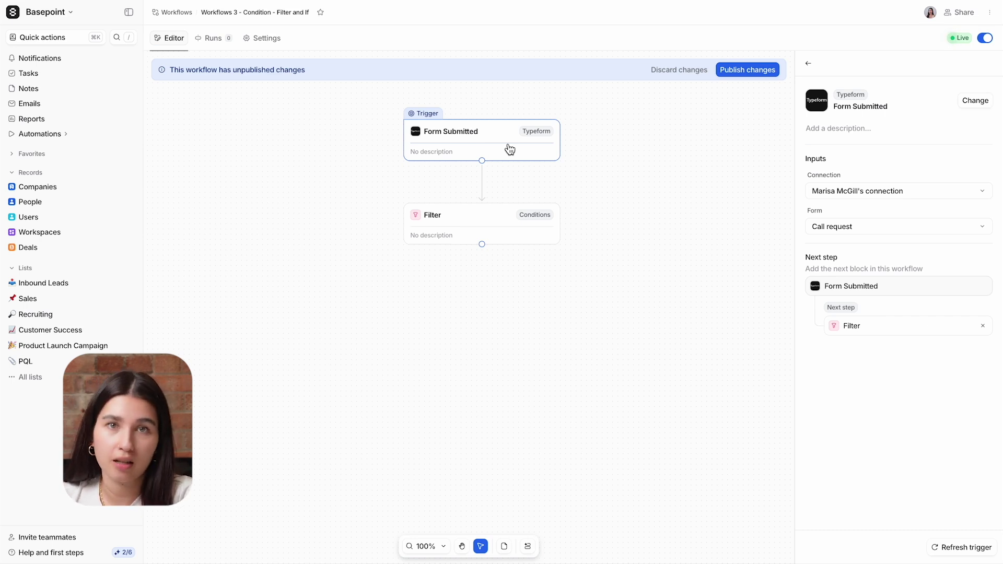
Require 'What is your email?' Email Address to be not empty, then add an empty block after it.
{"action": "left_click", "coordinate": [511, 218]}
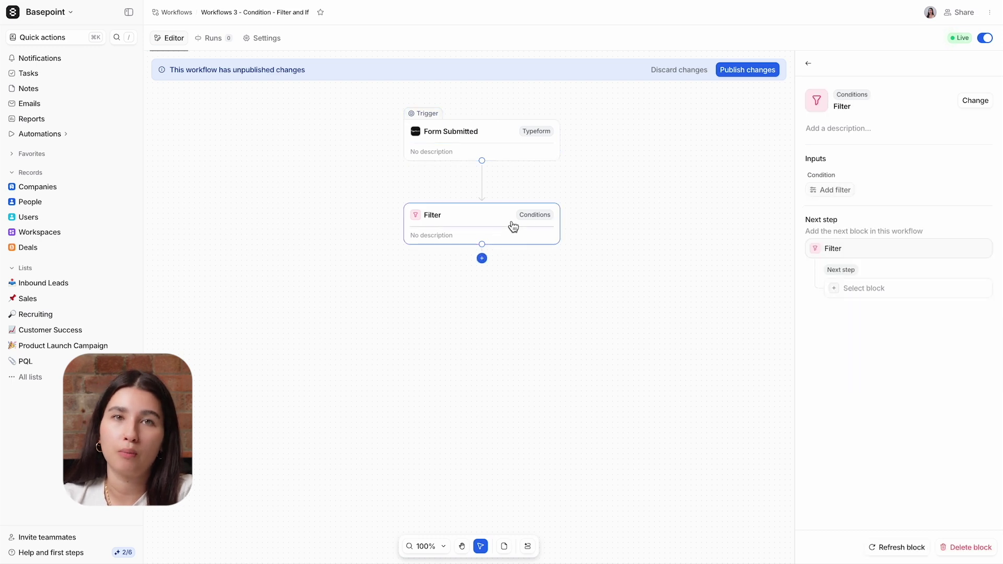
{"action": "left_click", "coordinate": [837, 190]}
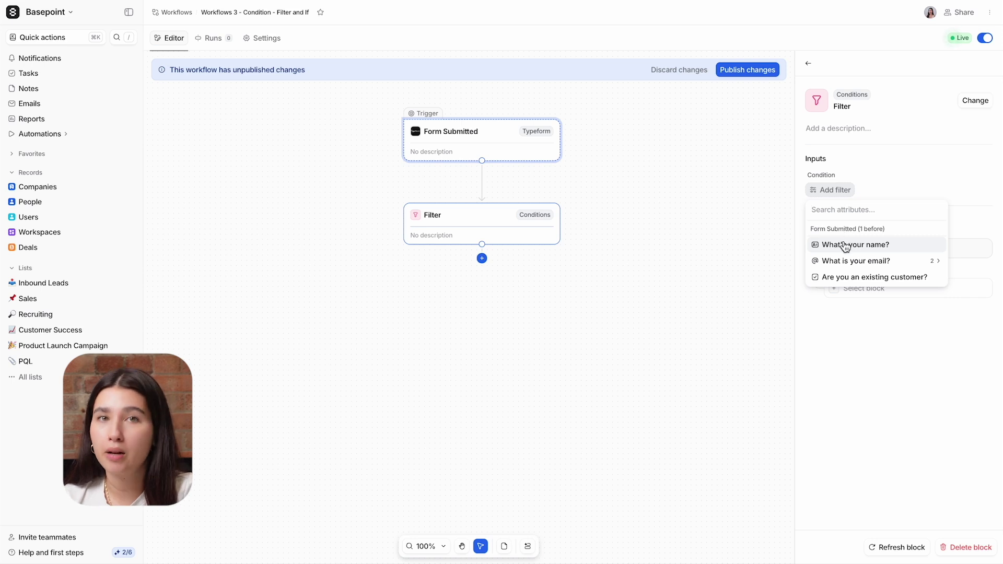
{"action": "left_click", "coordinate": [846, 260]}
{"action": "left_click", "coordinate": [844, 244]}
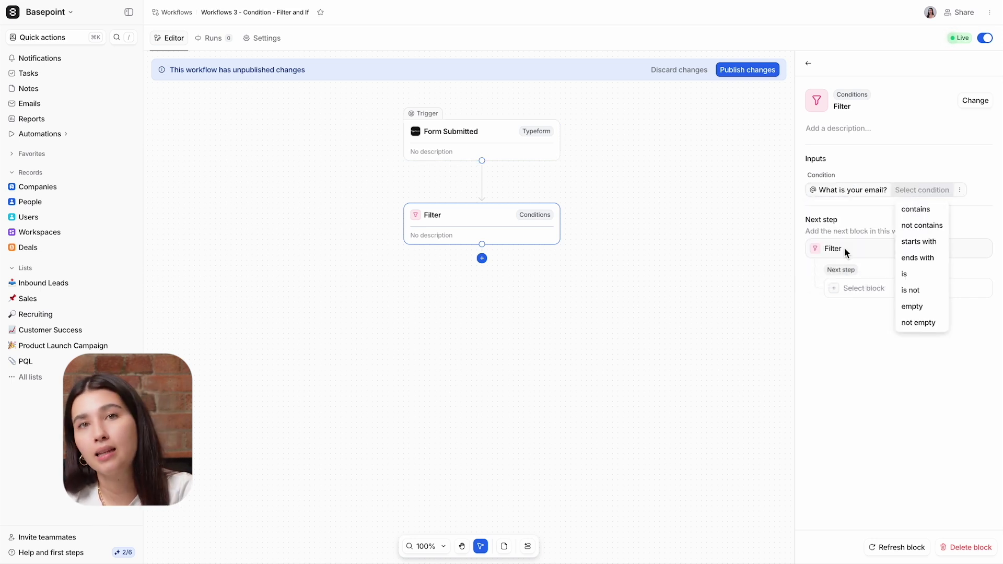
{"action": "left_click", "coordinate": [933, 324]}
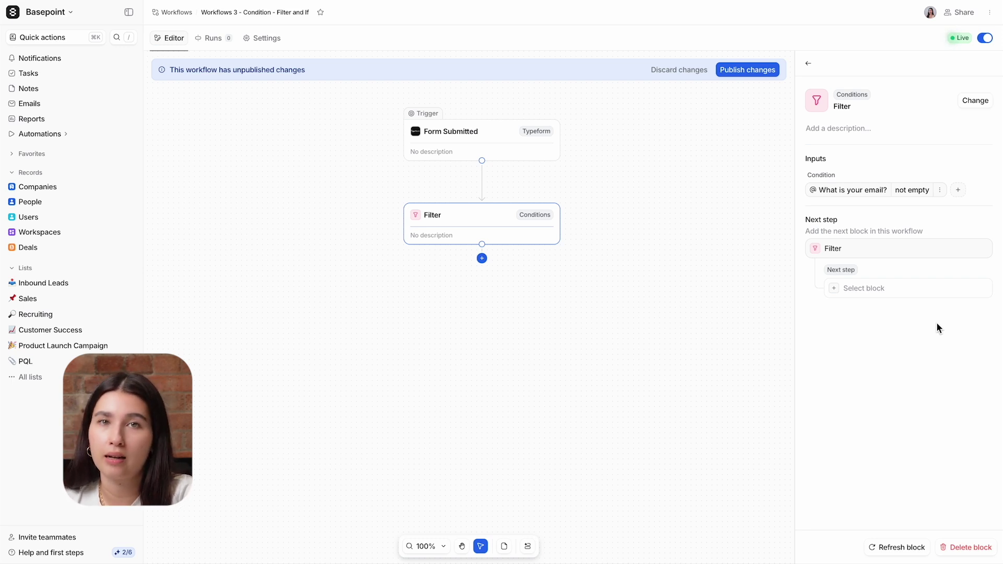
{"action": "left_click", "coordinate": [912, 294]}
Add an If / else step branching on 'Are you an existing customer?' is true.
{"action": "scroll", "coordinate": [909, 297], "scroll_direction": "down", "scroll_amount": 8}
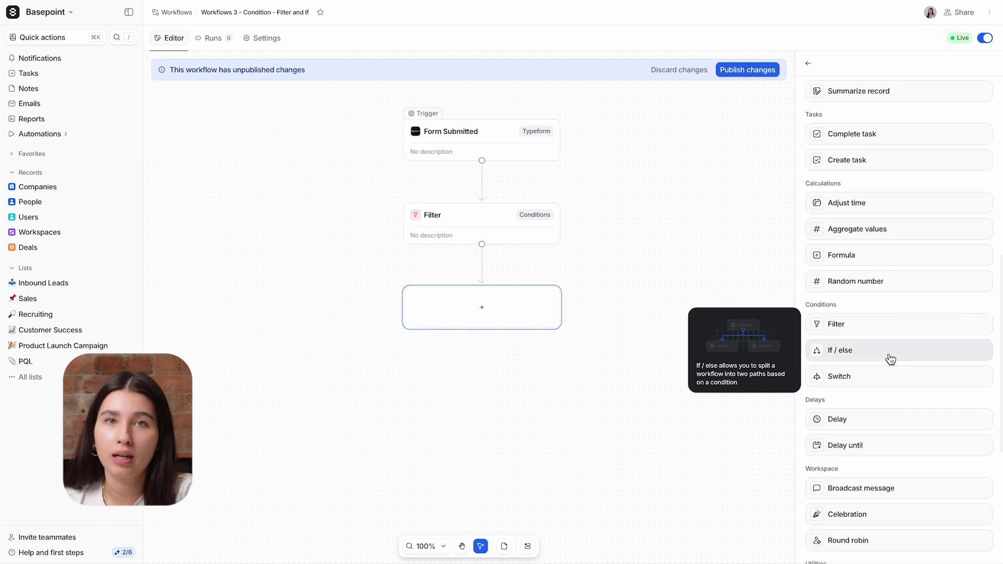
{"action": "left_click", "coordinate": [889, 351]}
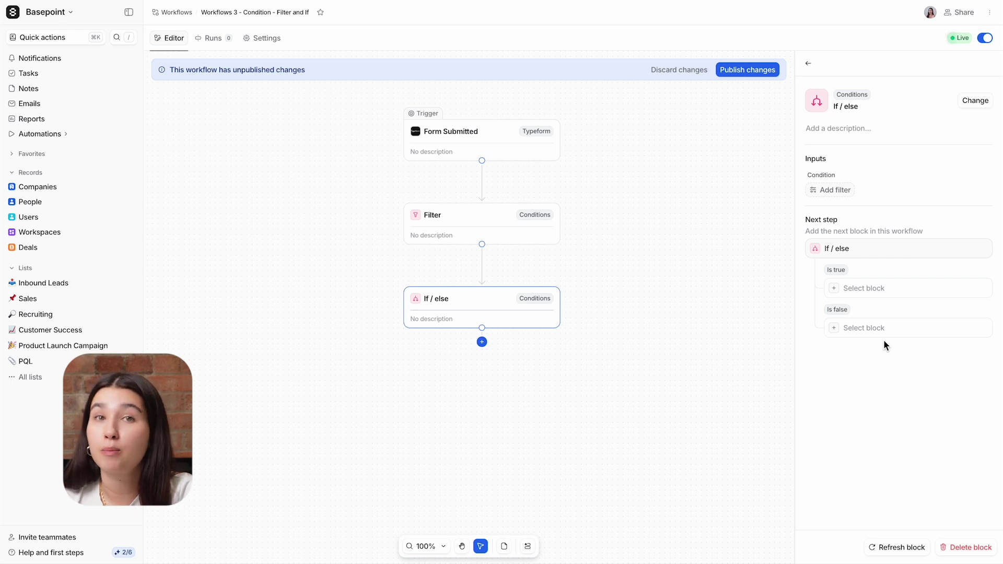
{"action": "left_click", "coordinate": [832, 190]}
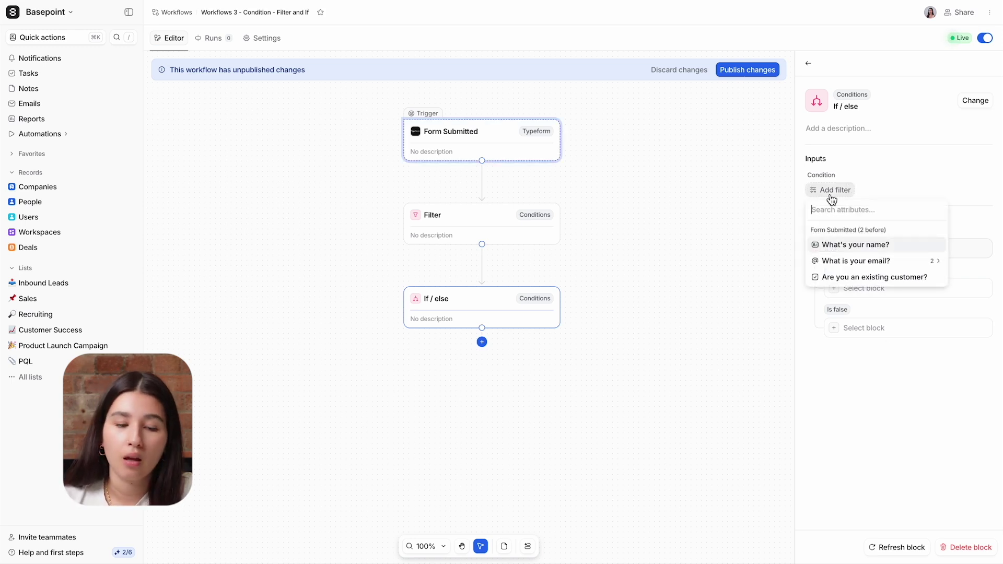
{"action": "left_click", "coordinate": [843, 279]}
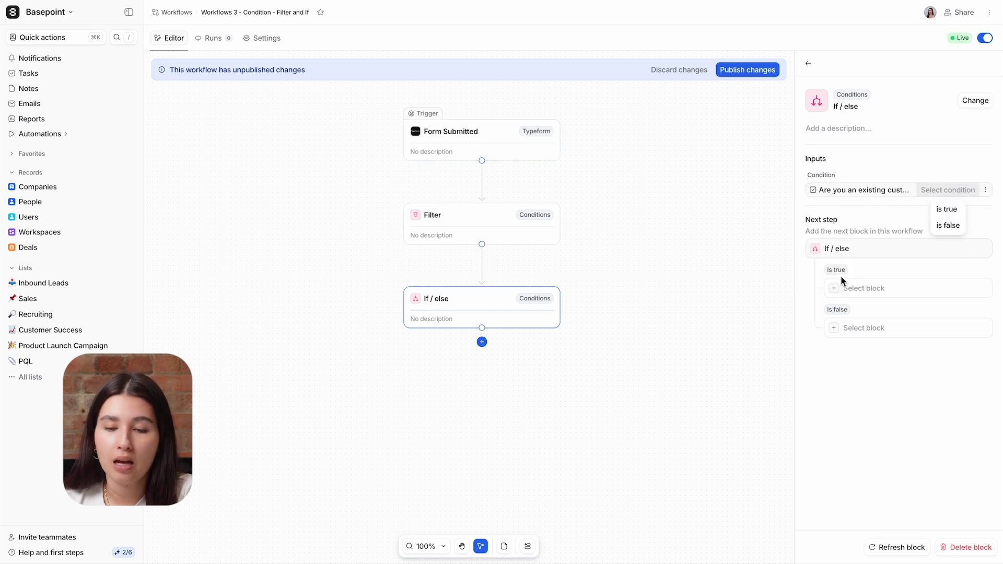
{"action": "left_click", "coordinate": [956, 209]}
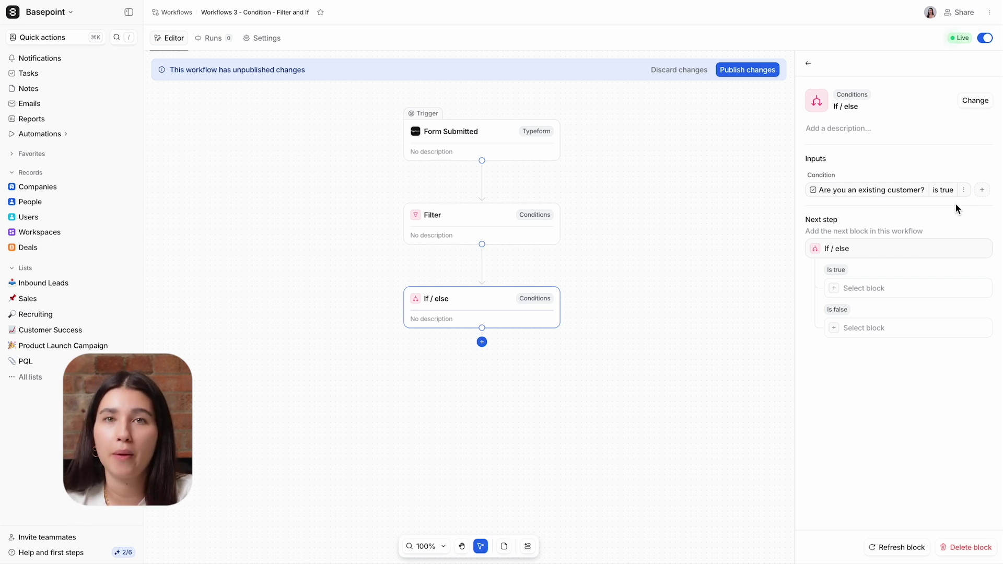
Add a Find records step searching People on the Is true branch.
{"action": "left_click", "coordinate": [897, 290]}
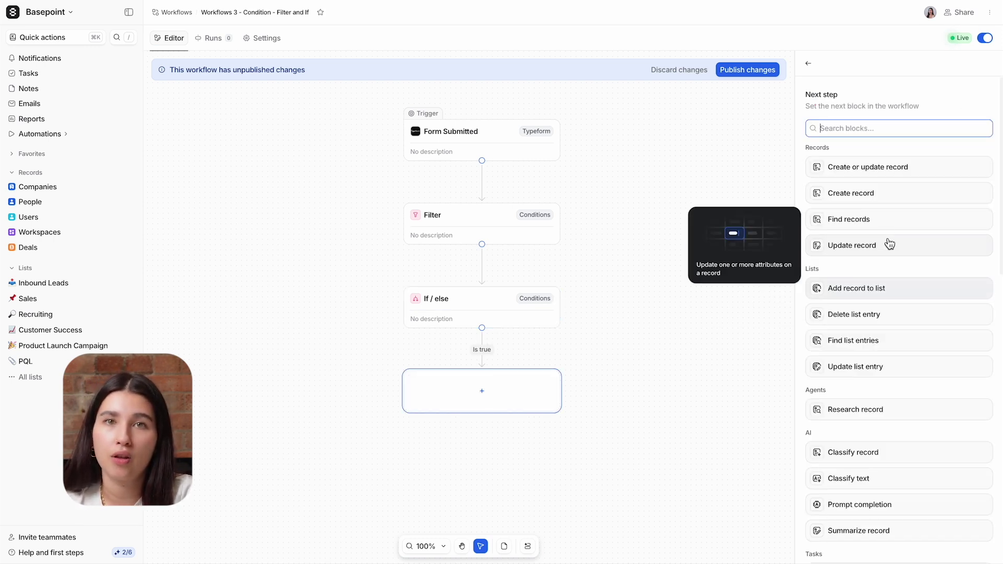
{"action": "left_click", "coordinate": [888, 221]}
{"action": "left_click", "coordinate": [864, 197]}
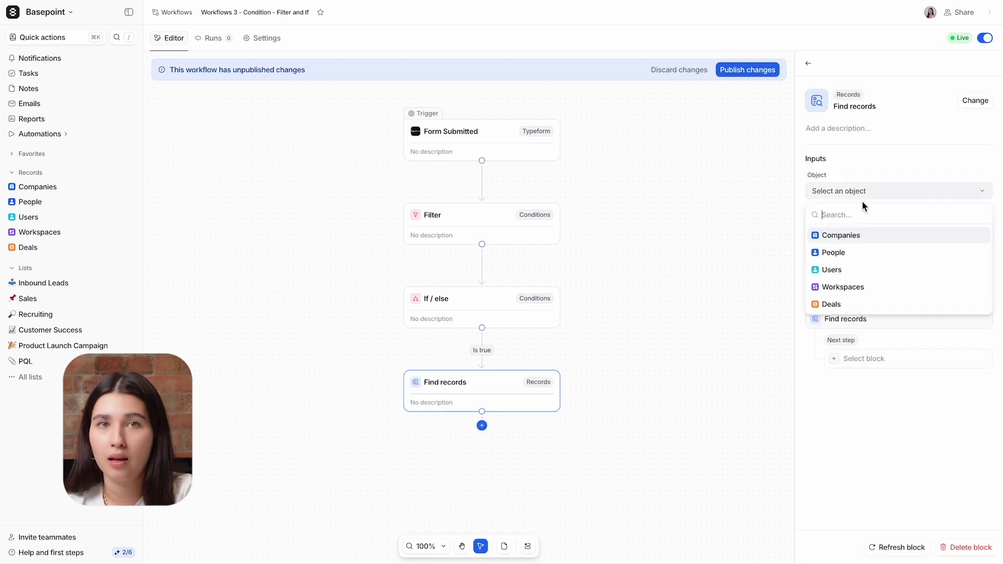
{"action": "left_click", "coordinate": [854, 252]}
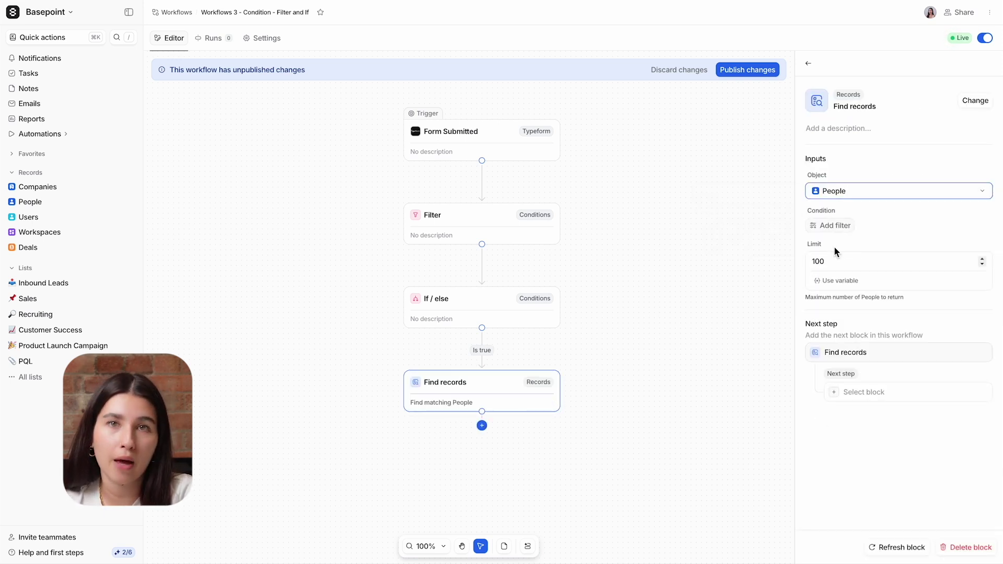
Match People whose Email Address equals the submitted 'What is your email?' answer.
{"action": "left_click", "coordinate": [835, 226]}
{"action": "left_click", "coordinate": [850, 313]}
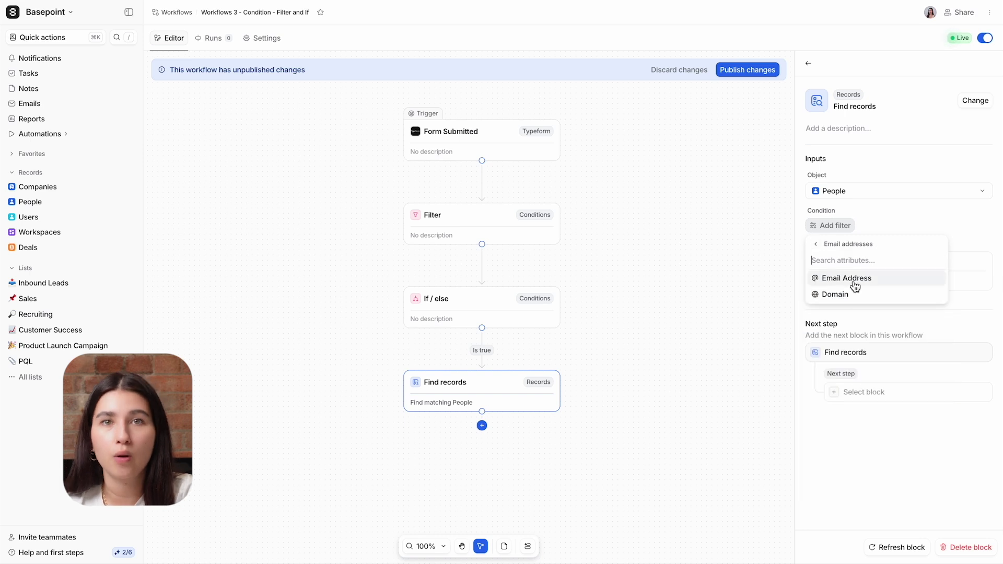
{"action": "left_click", "coordinate": [851, 282]}
{"action": "left_click", "coordinate": [895, 310]}
{"action": "left_click", "coordinate": [916, 226]}
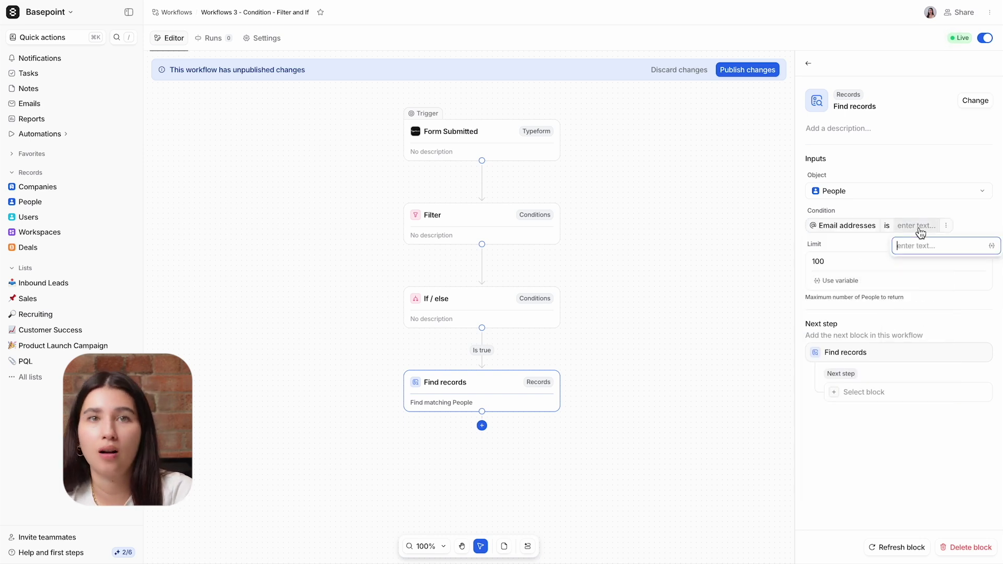
{"action": "left_click", "coordinate": [991, 246]}
{"action": "left_click", "coordinate": [919, 314]}
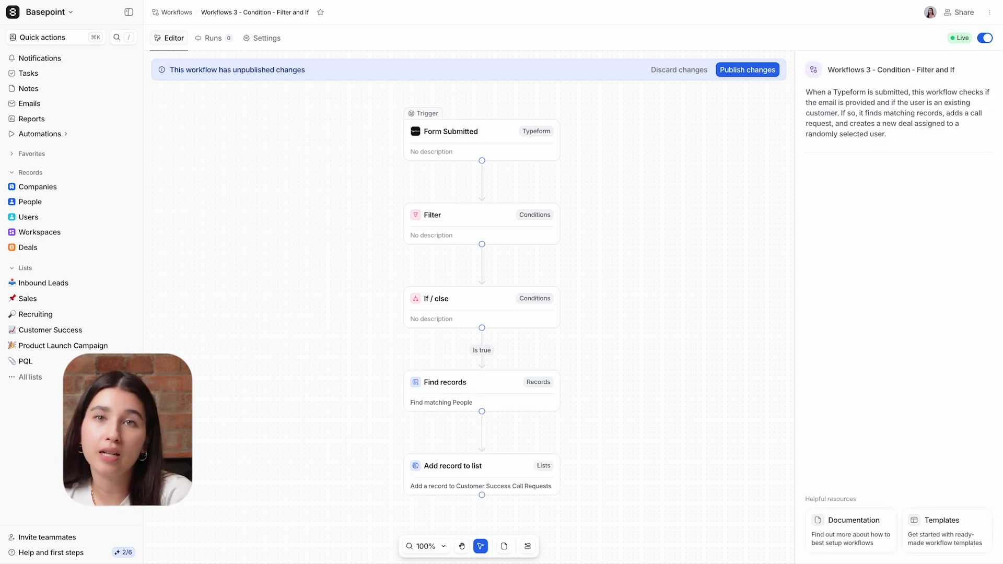
{"action": "left_click", "coordinate": [416, 317]}
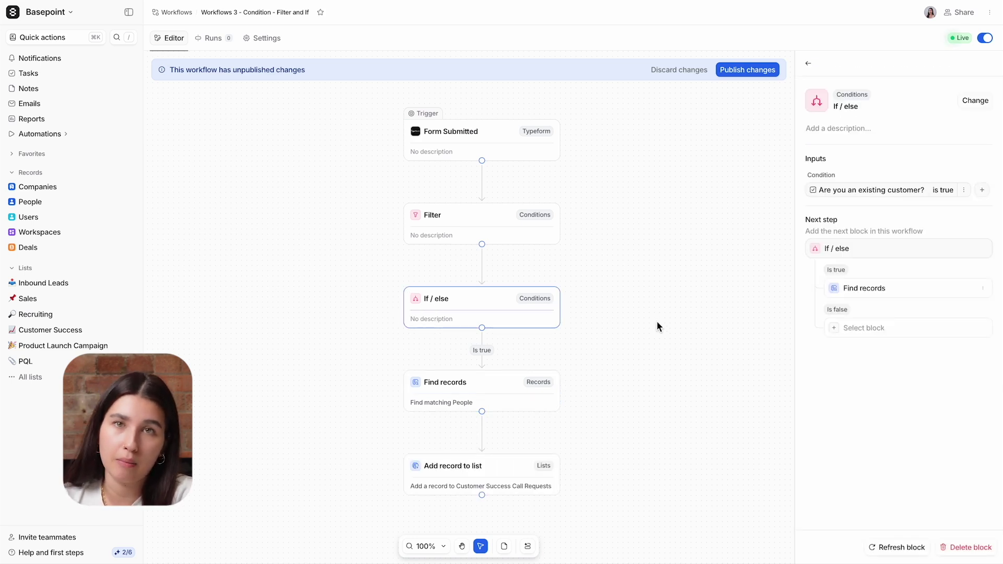
Add a Round robin rotating between three users on the Is false branch.
{"action": "left_click", "coordinate": [853, 329]}
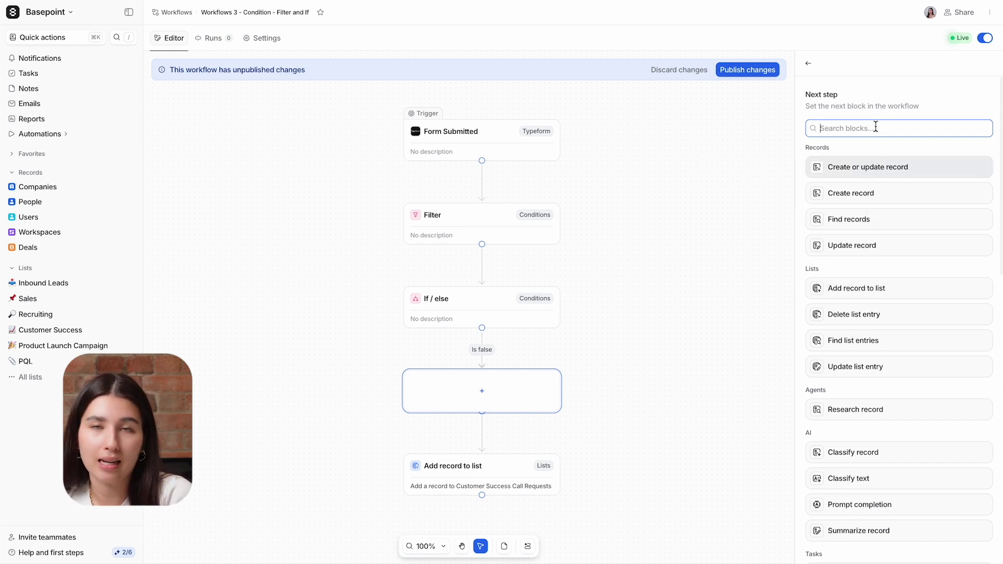
{"action": "type", "text": "rou"}
{"action": "key", "text": "Return"}
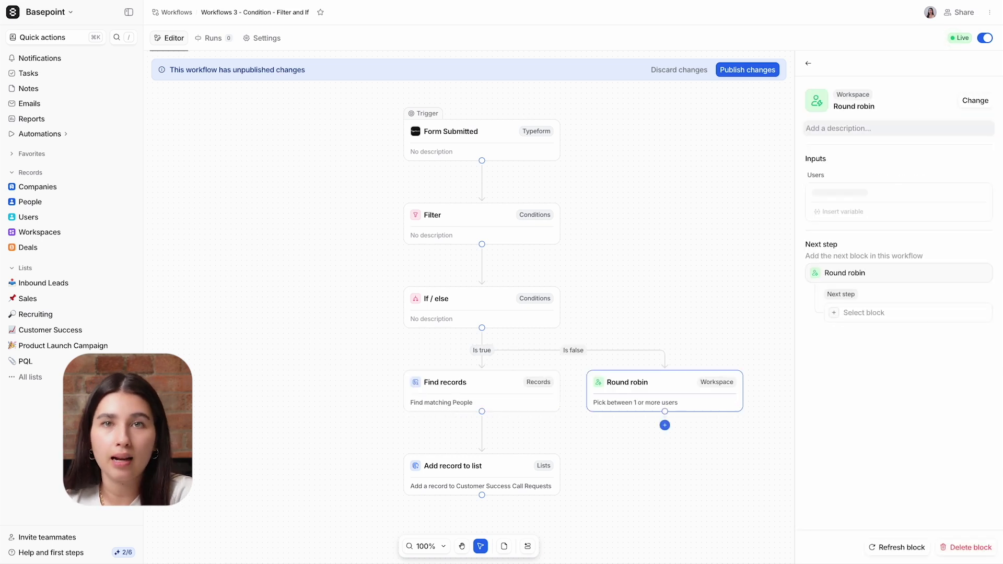
{"action": "left_click", "coordinate": [825, 193]}
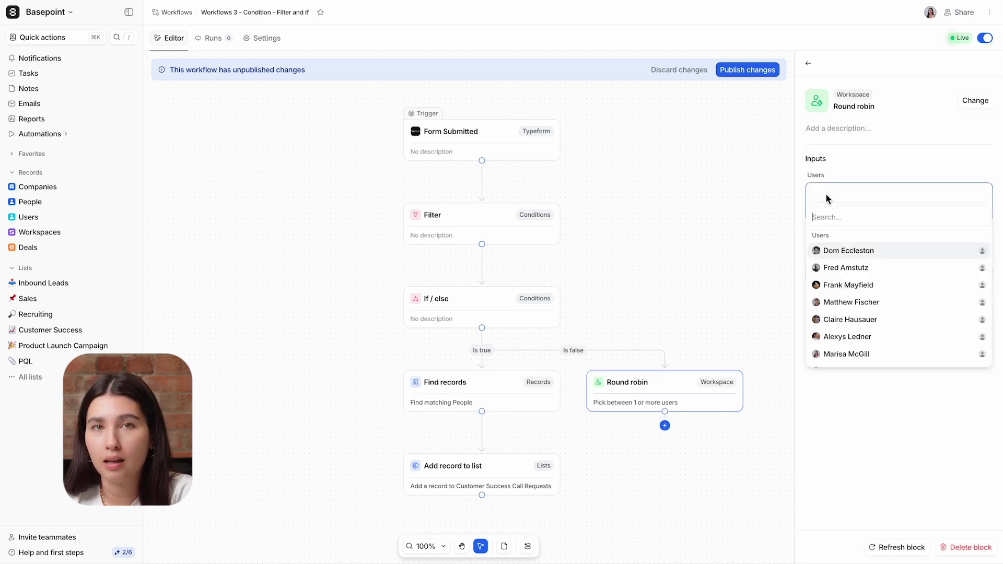
{"action": "left_click", "coordinate": [845, 253]}
{"action": "left_click", "coordinate": [845, 268]}
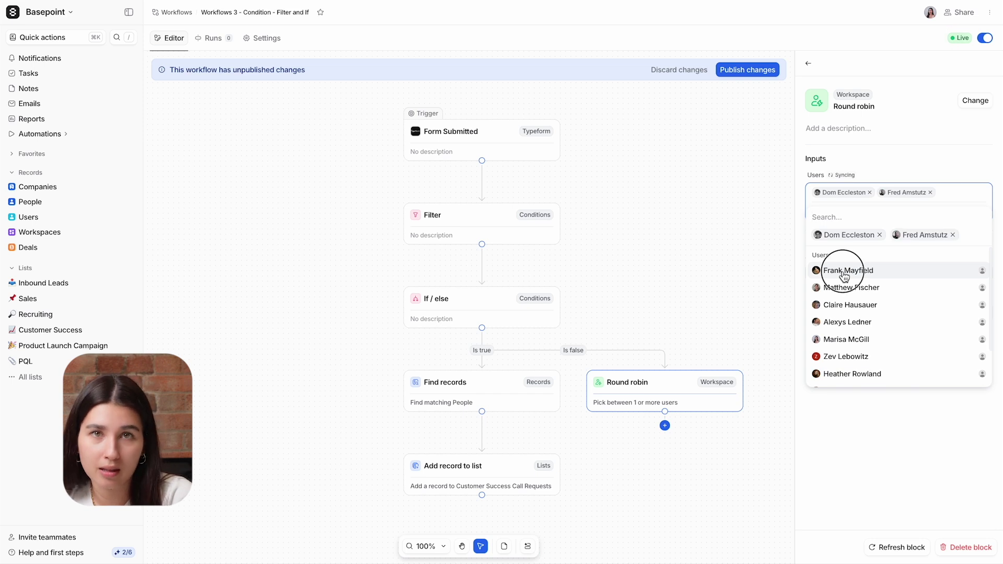
{"action": "left_click", "coordinate": [845, 272]}
{"action": "left_click", "coordinate": [860, 453]}
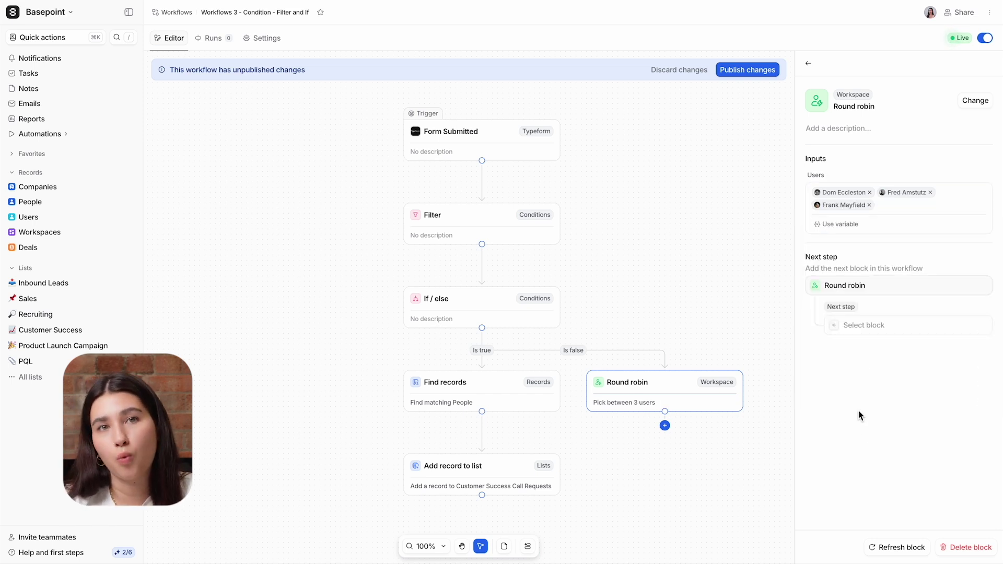
Add a Create record step for a Deal with Deal owner set to Picked user.
{"action": "left_click", "coordinate": [857, 328]}
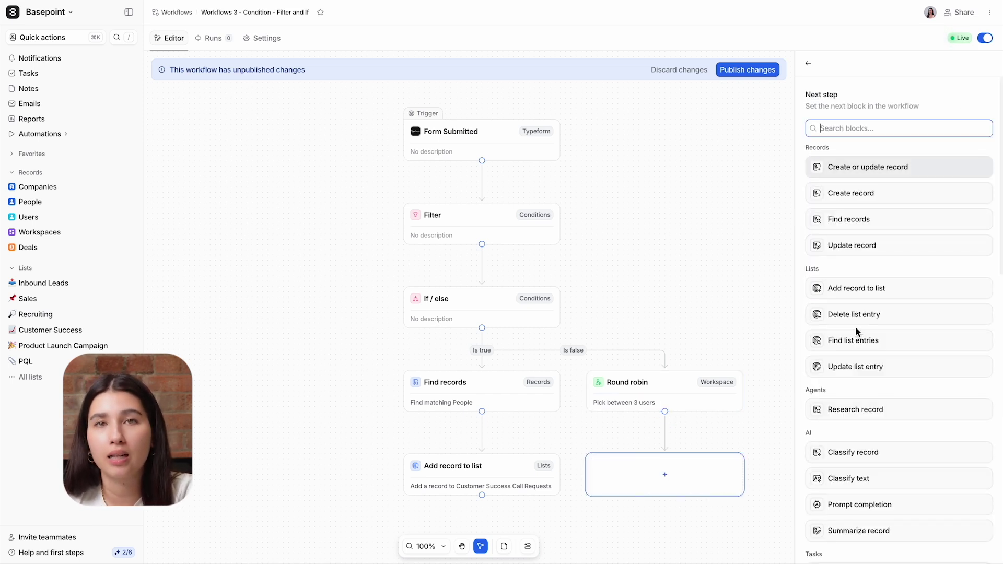
{"action": "left_click", "coordinate": [846, 205]}
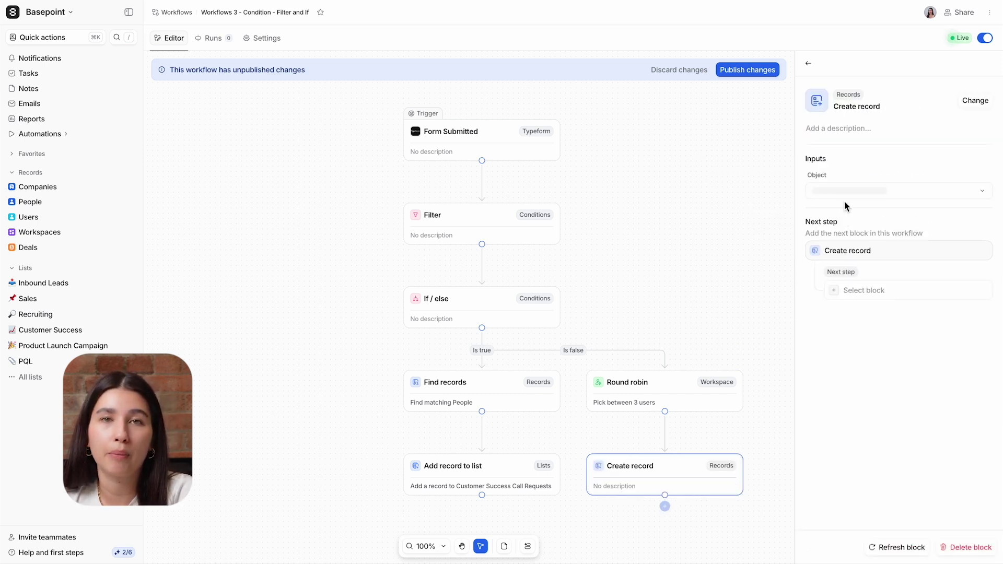
{"action": "left_click", "coordinate": [845, 198]}
{"action": "left_click", "coordinate": [852, 304]}
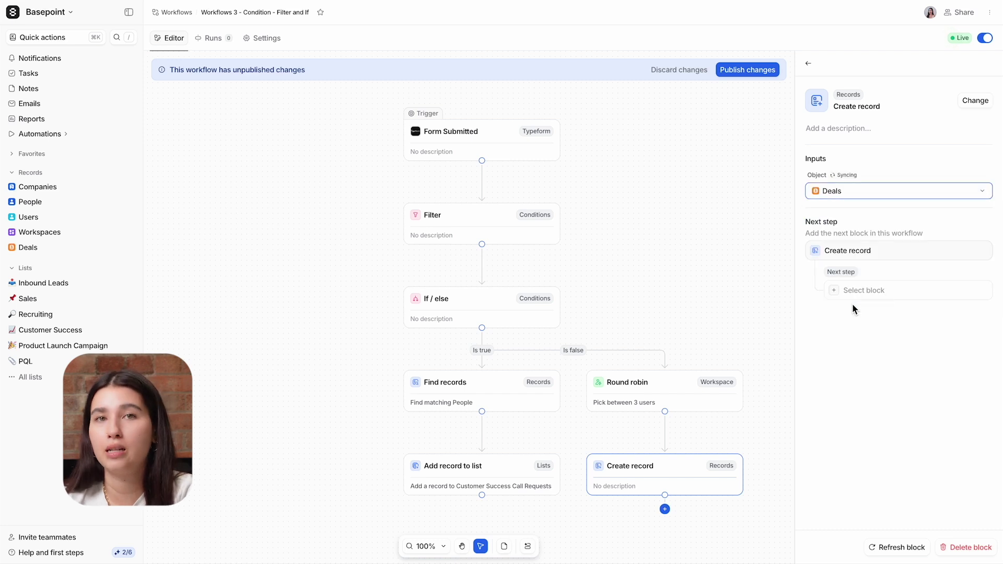
{"action": "left_click", "coordinate": [850, 363]}
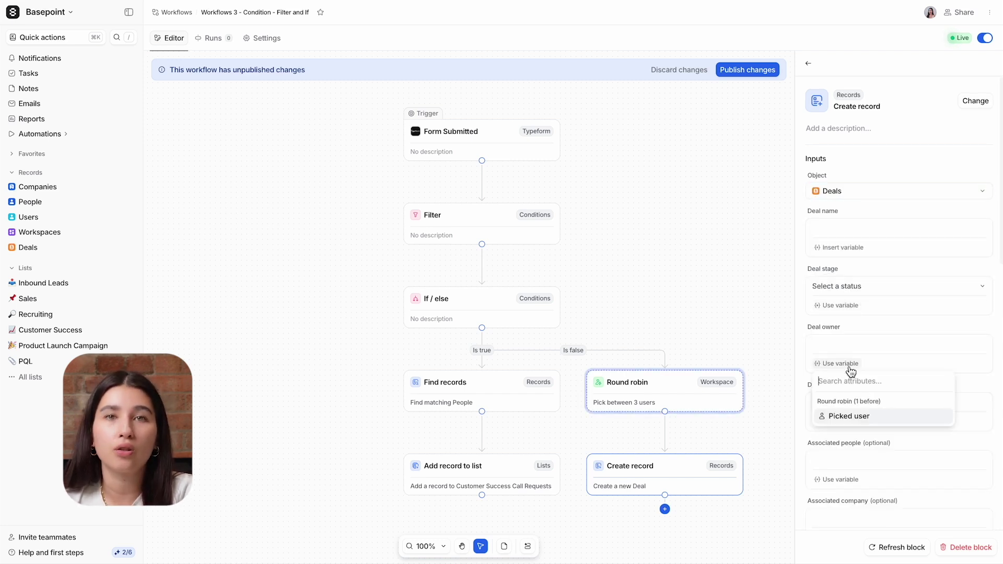
{"action": "left_click", "coordinate": [850, 417]}
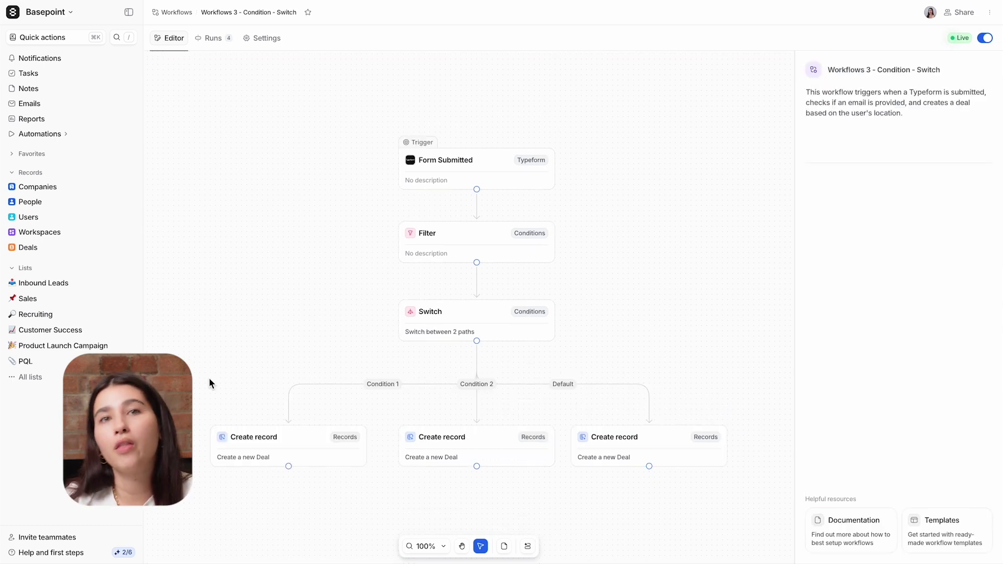
Review the Switch block's country conditions and the Default path's Create record step.
{"action": "left_click", "coordinate": [485, 332]}
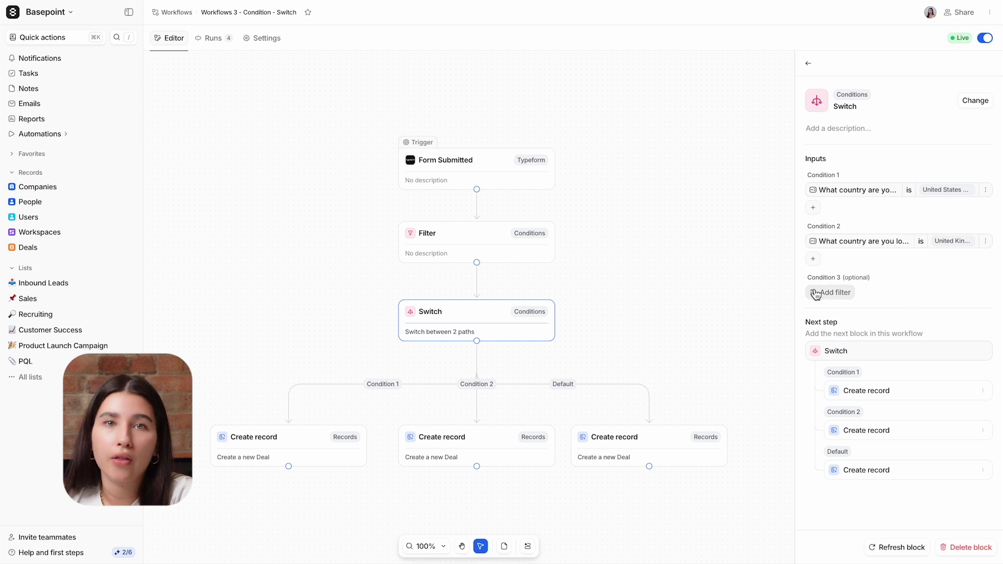
{"action": "left_click", "coordinate": [611, 442]}
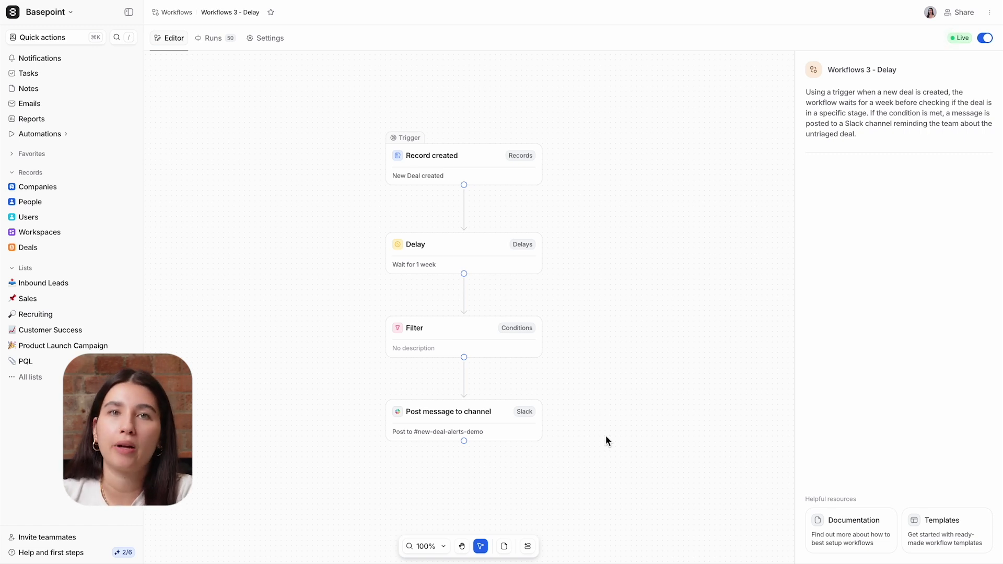
Review the Record created trigger, 1-week Delay, Deal stage Qualification filter and #new-deal-alerts-demo post.
{"action": "left_click", "coordinate": [469, 173]}
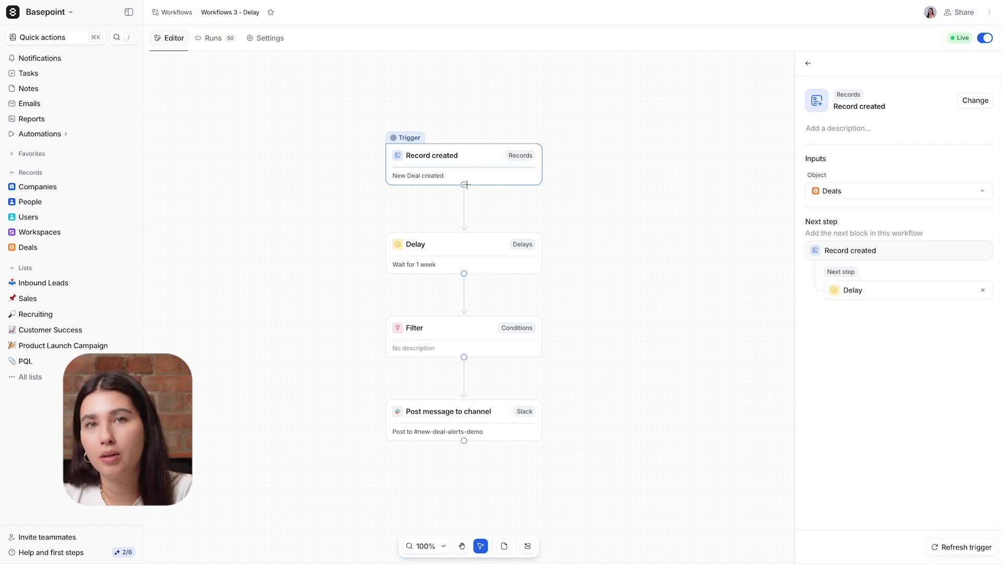
{"action": "left_click", "coordinate": [467, 258]}
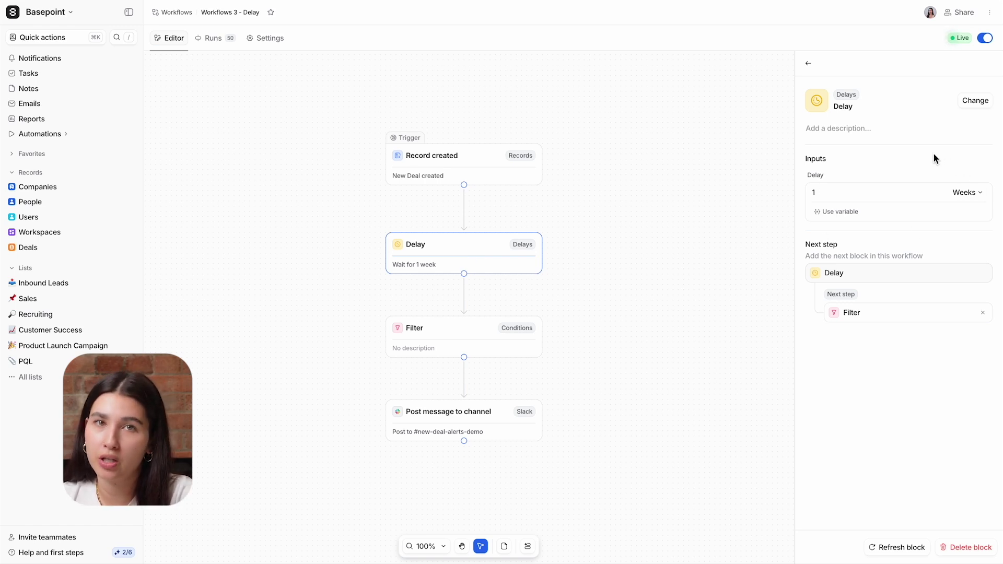
{"action": "left_click", "coordinate": [977, 193]}
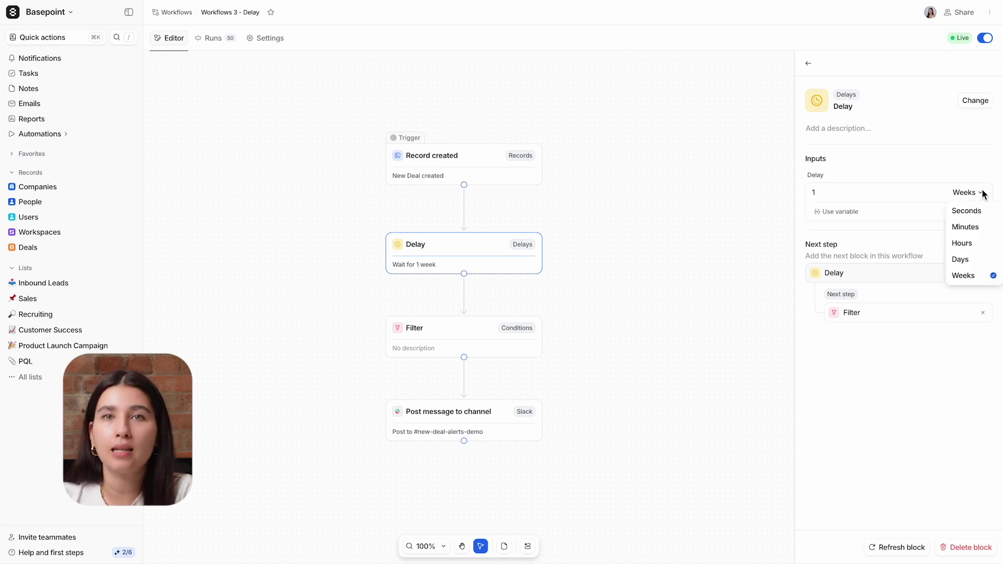
{"action": "left_click", "coordinate": [978, 277]}
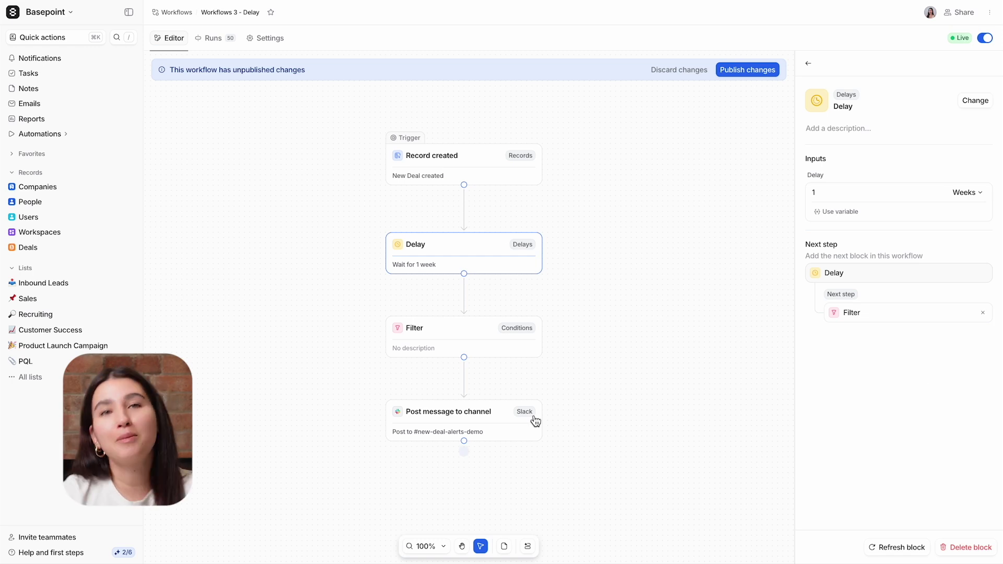
{"action": "left_click", "coordinate": [466, 355]}
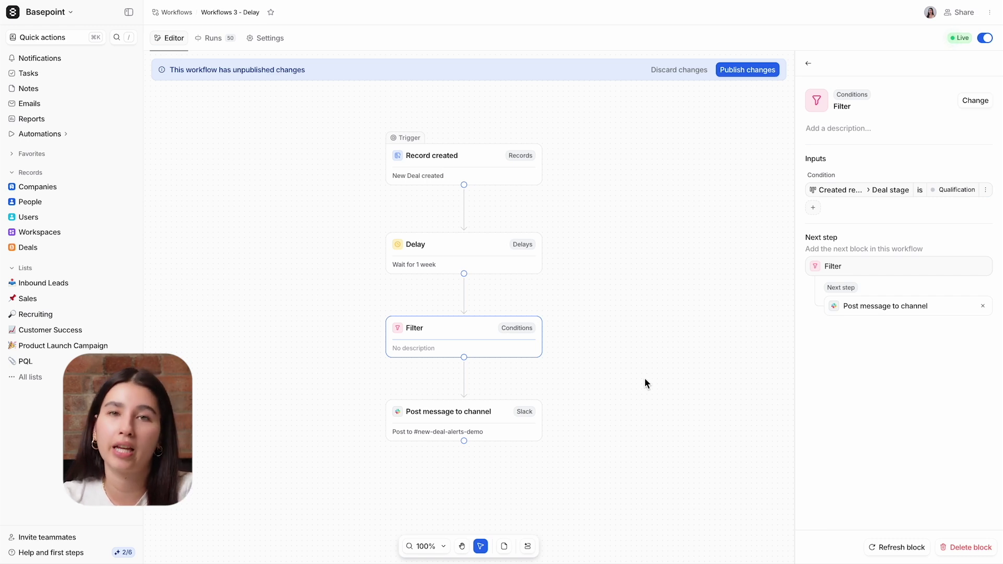
{"action": "mouse_move", "coordinate": [531, 430]}
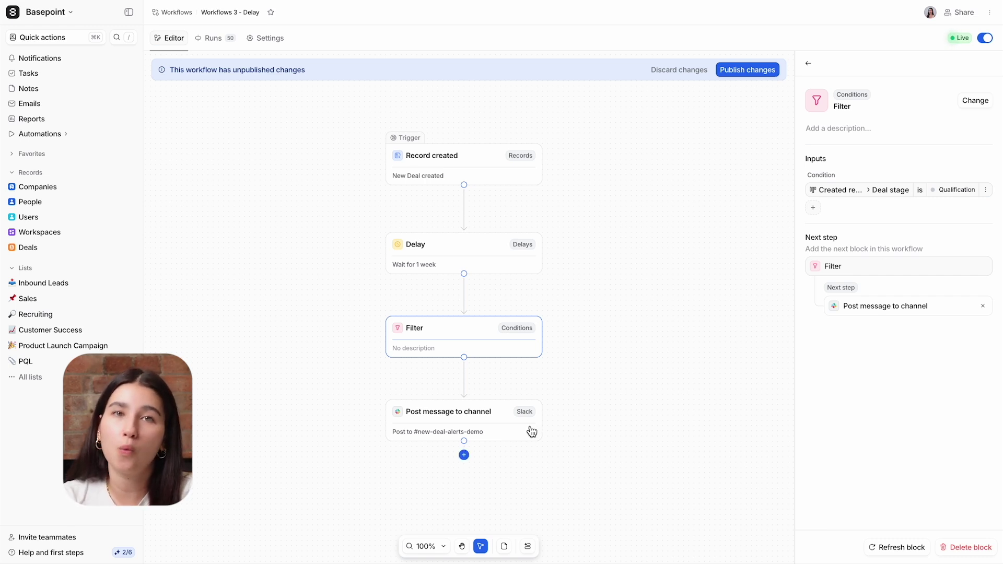
{"action": "left_click", "coordinate": [532, 431]}
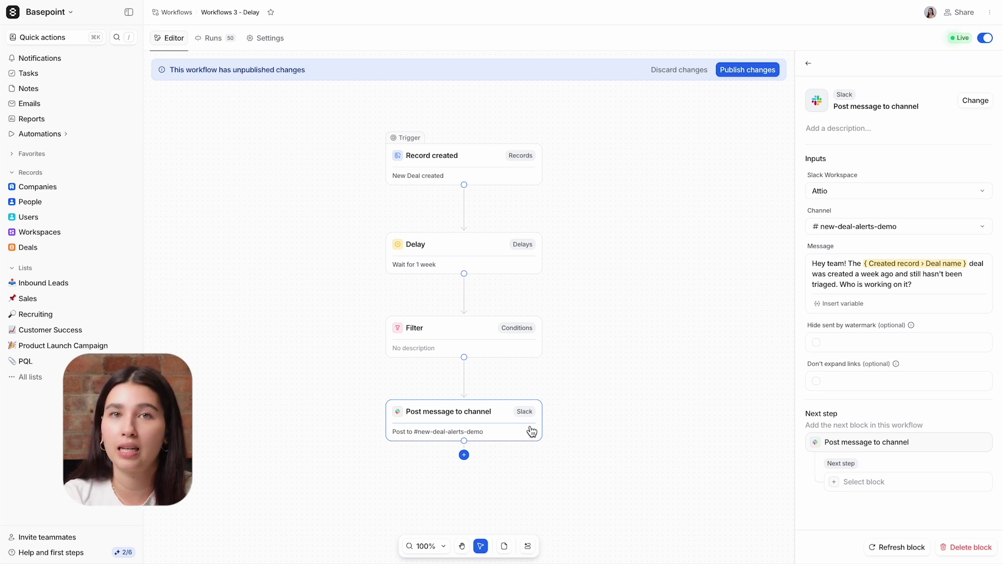
{"action": "left_click", "coordinate": [479, 266]}
Browse the replacement block types for the Delay step down to Delay until.
{"action": "left_click", "coordinate": [990, 104]}
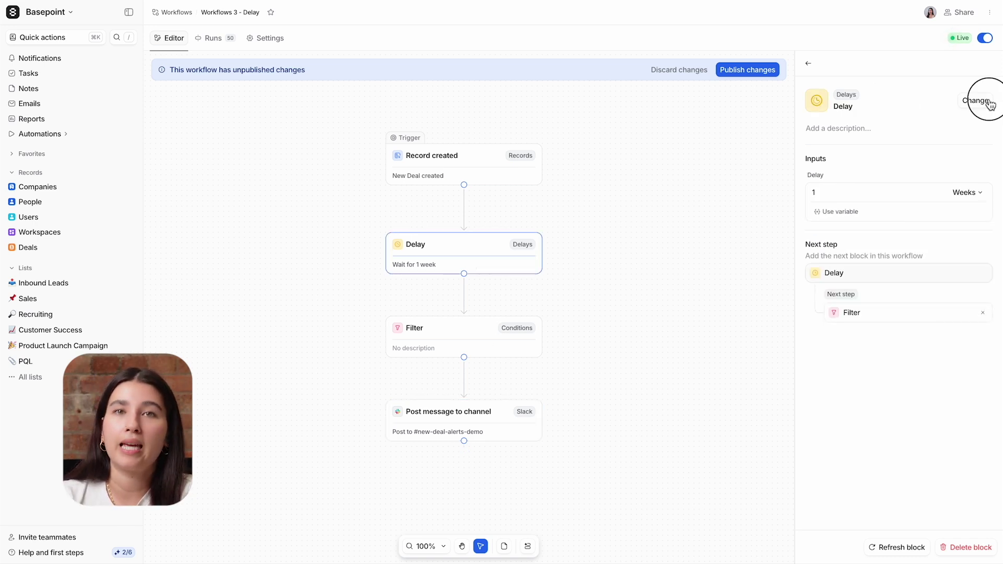
{"action": "scroll", "coordinate": [921, 291], "scroll_direction": "down", "scroll_amount": 9}
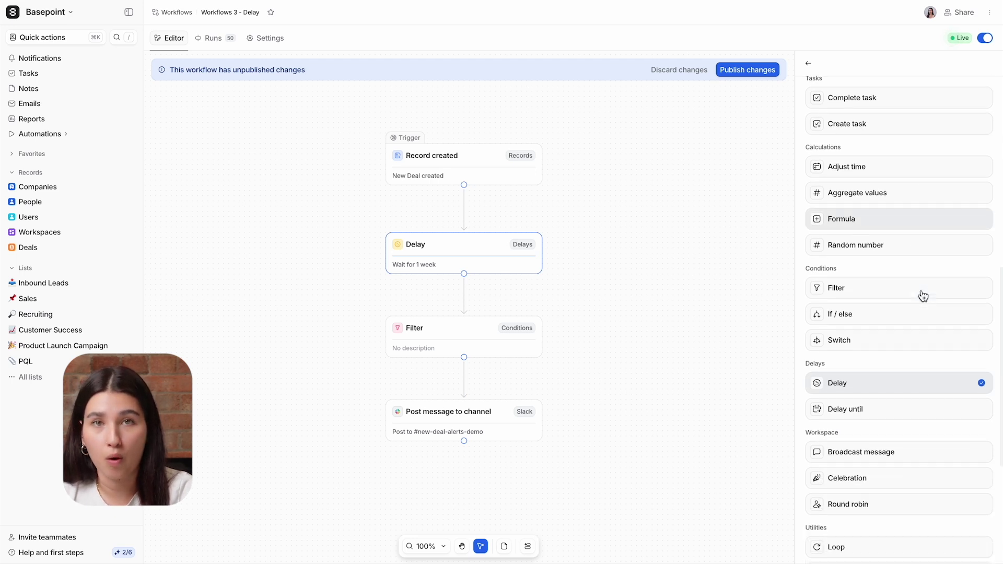
{"action": "scroll", "coordinate": [922, 291], "scroll_direction": "down", "scroll_amount": 2}
{"action": "mouse_move", "coordinate": [908, 338]}
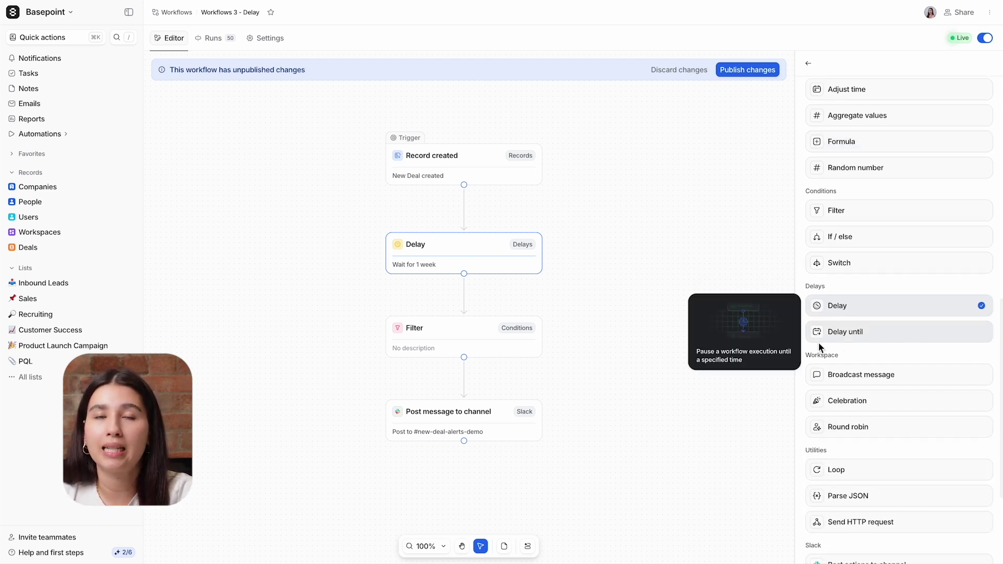